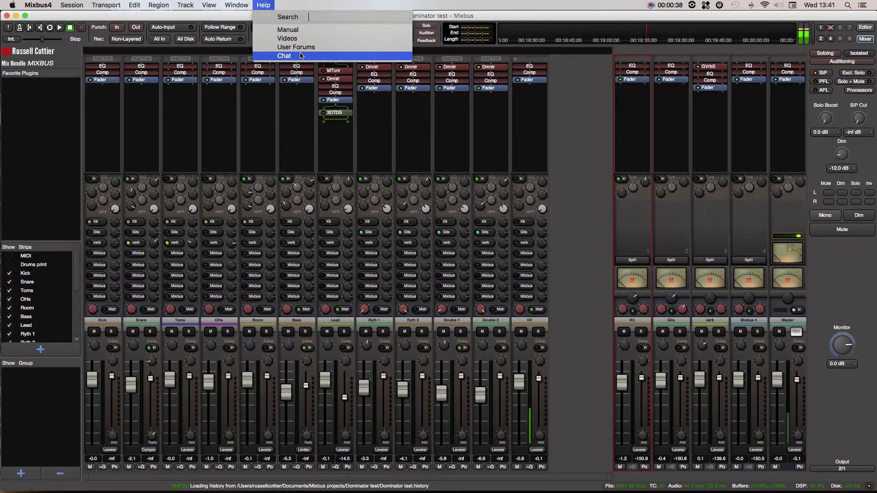
Step: Open the Audio Connection Manager and place its window over the middle of the mixer
{"action": "mouse_move", "coordinate": [236, 5]}
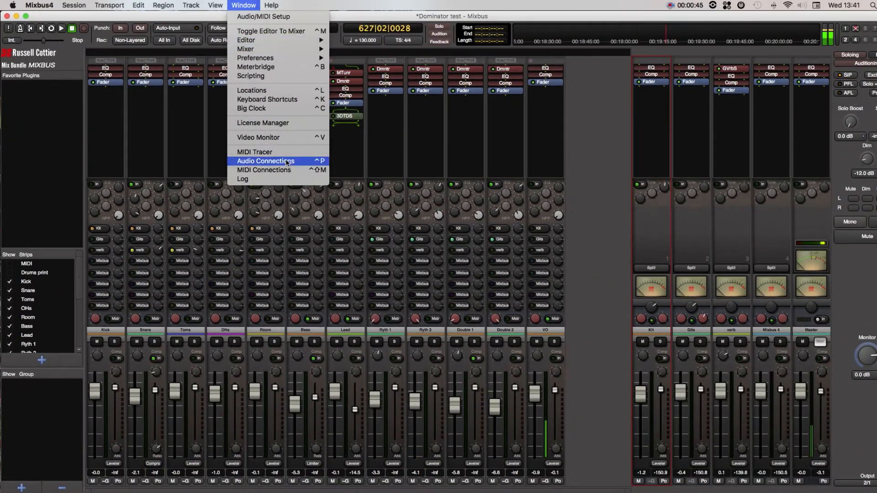
{"action": "mouse_move", "coordinate": [267, 4]}
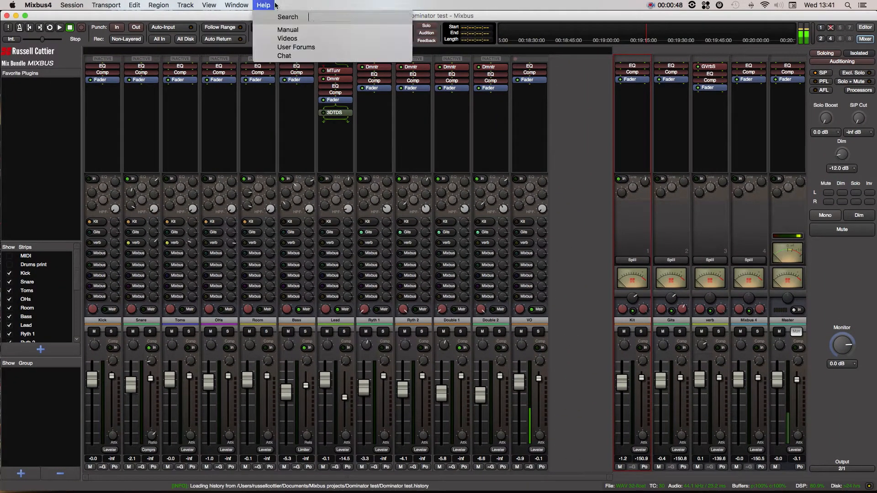
{"action": "mouse_move", "coordinate": [236, 5]}
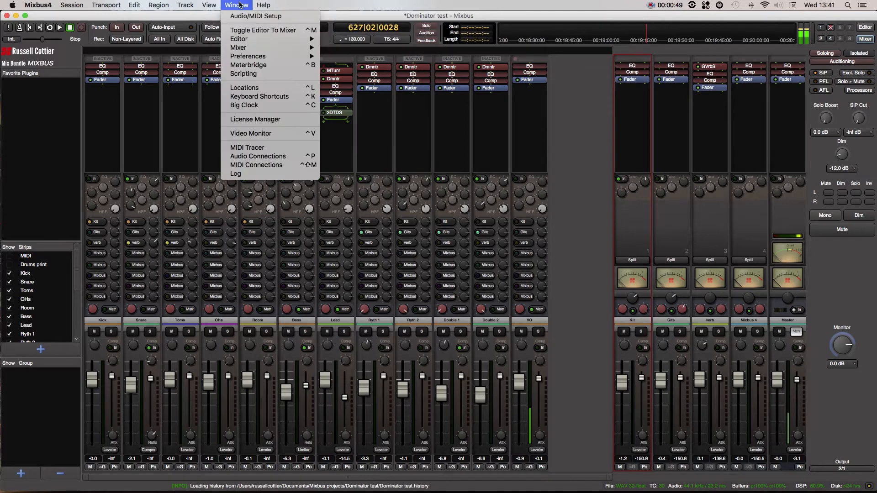
{"action": "left_click", "coordinate": [268, 157]}
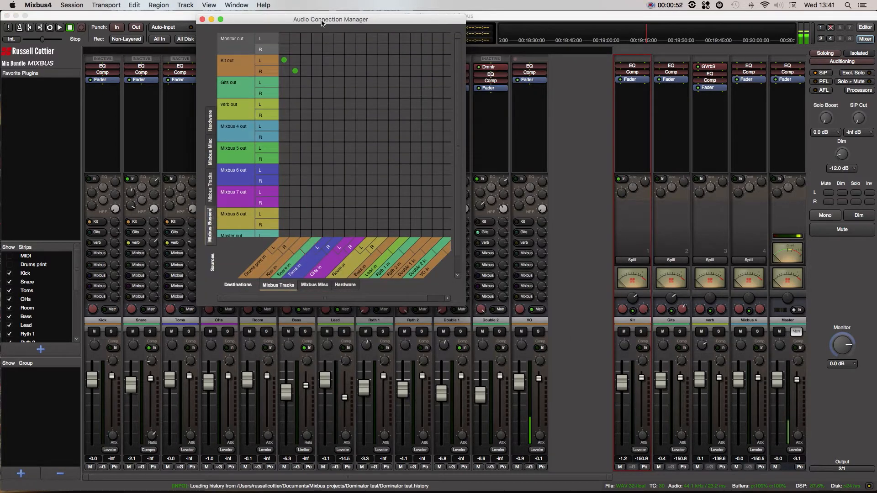
{"action": "left_click_drag", "start_coordinate": [334, 28], "coordinate": [414, 111]}
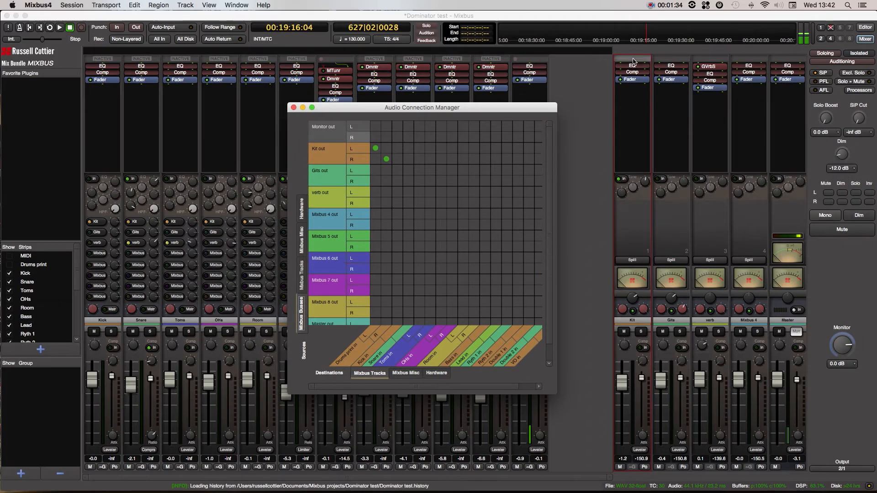
Step: Review the output routing choices offered on the Kit bus strip
{"action": "left_click", "coordinate": [632, 62]}
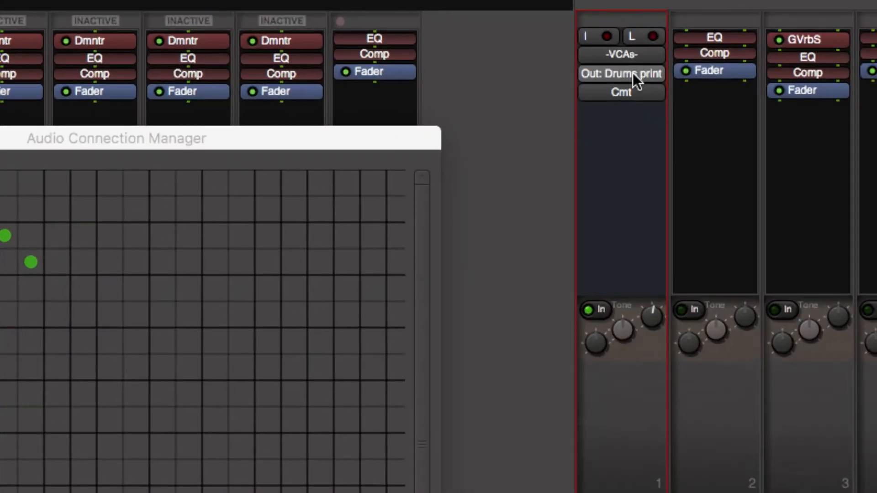
{"action": "left_click", "coordinate": [631, 73]}
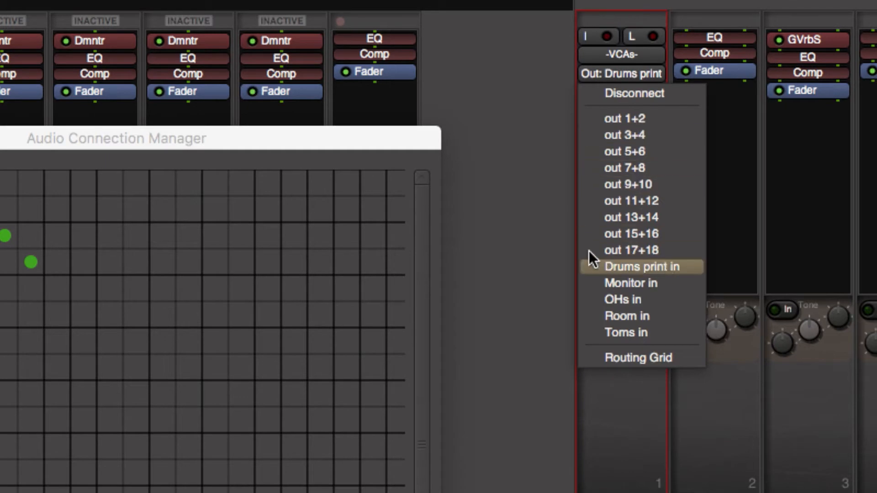
{"action": "left_click", "coordinate": [507, 205]}
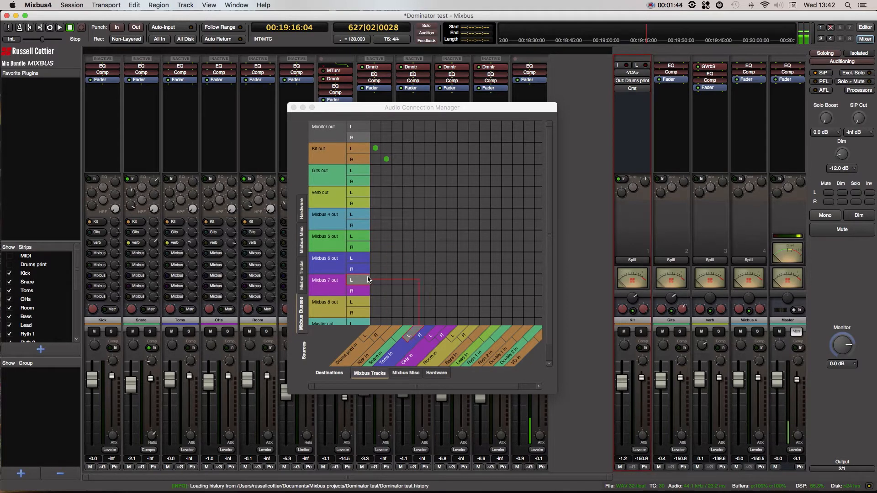
Step: Browse the routing grid's Mixbus Misc and Mixbus Tracks sources against the hardware and Mixbus Tracks destinations
{"action": "left_click", "coordinate": [304, 237]}
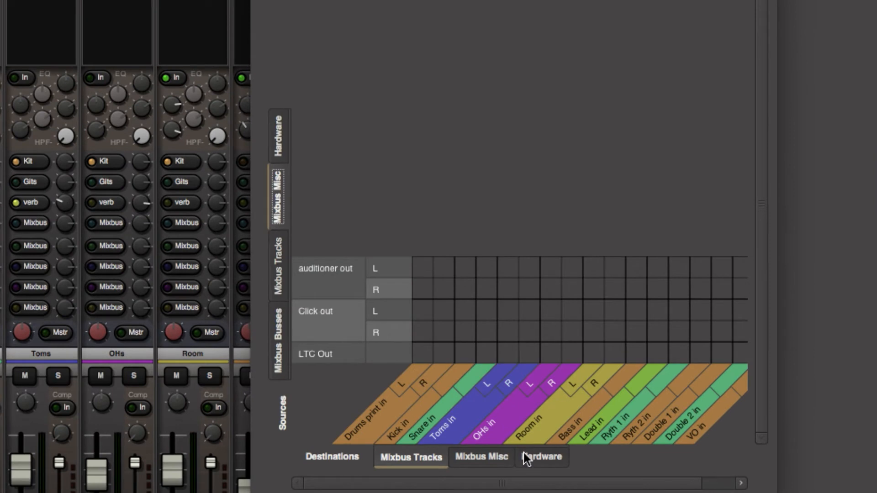
{"action": "left_click", "coordinate": [523, 455]}
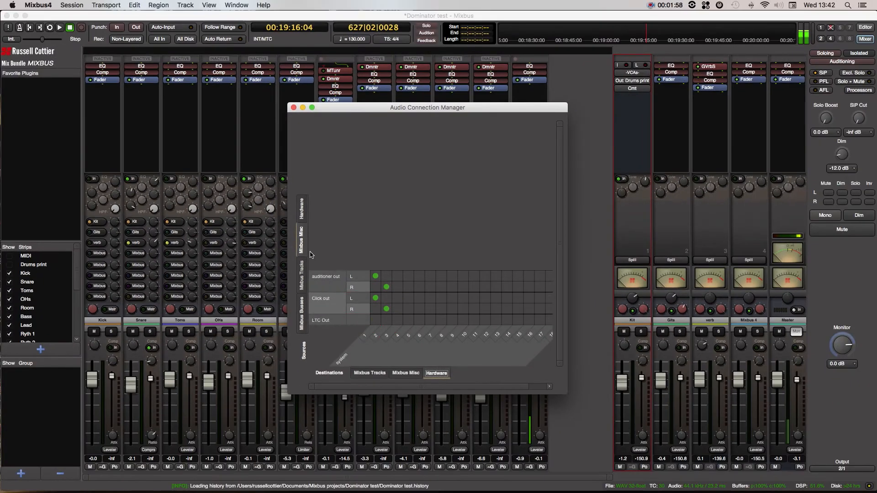
{"action": "left_click", "coordinate": [301, 276]}
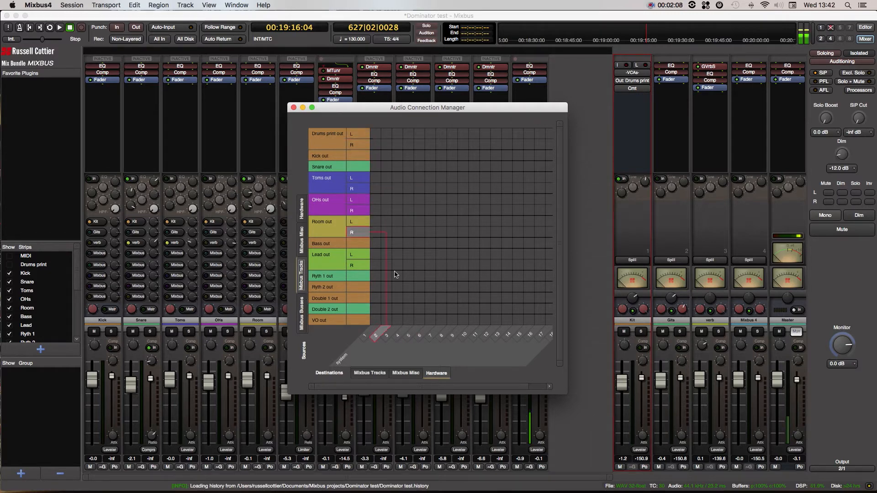
{"action": "left_click", "coordinate": [370, 372]}
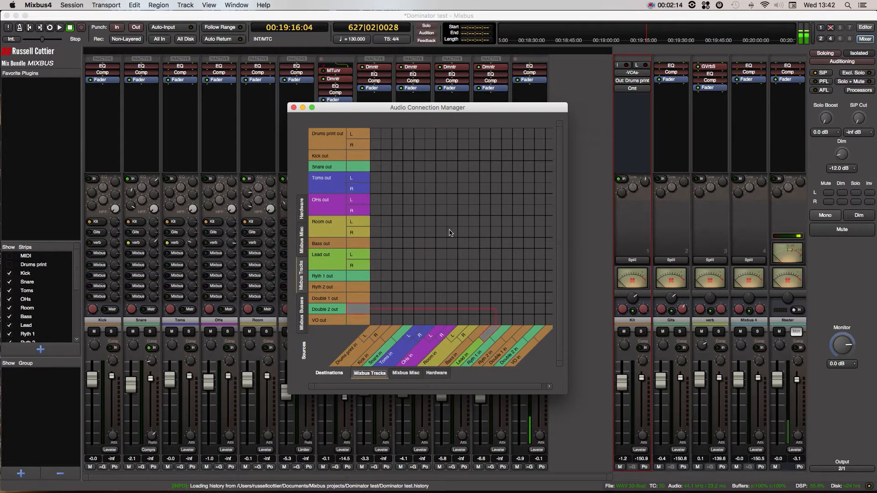
Step: Try routing the Room track's left output to the Toms track's left input, and remove that connection
{"action": "left_click_drag", "start_coordinate": [375, 177], "coordinate": [418, 226]}
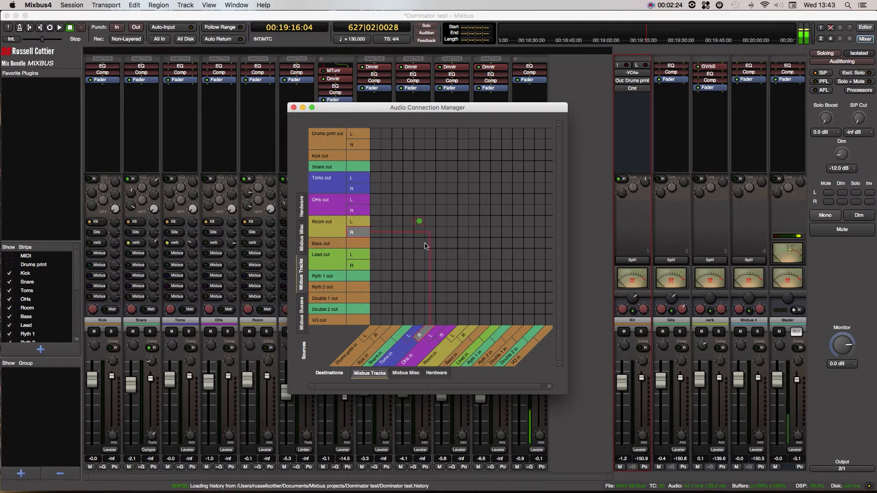
{"action": "left_click", "coordinate": [419, 223]}
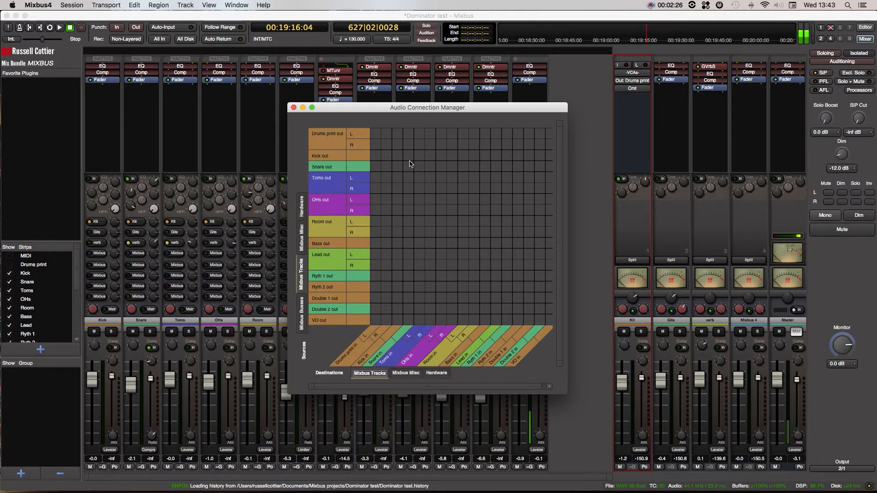
{"action": "left_click_drag", "start_coordinate": [378, 137], "coordinate": [395, 136]}
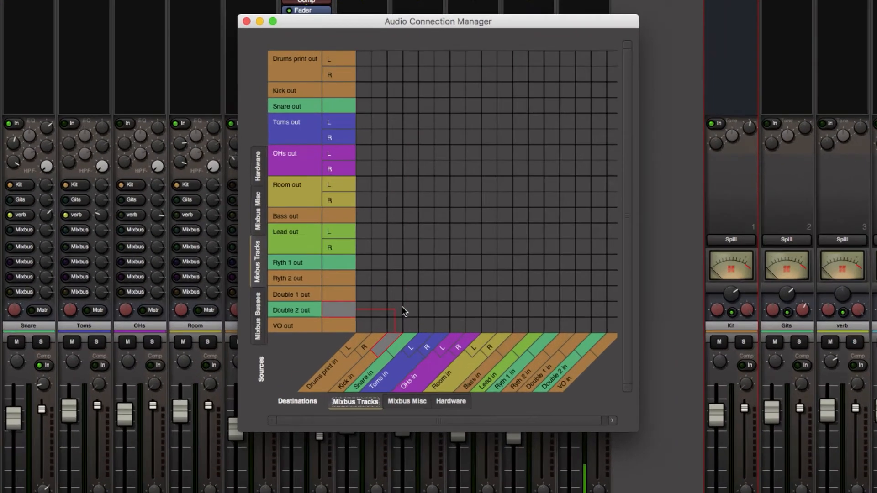
Step: Add a new external send to the Room track and close the Audio Connection Manager
{"action": "right_click", "coordinate": [200, 42]}
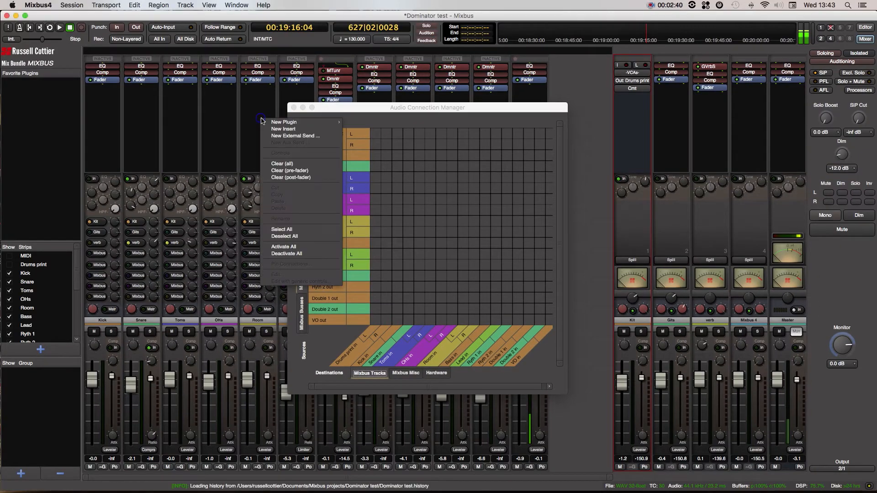
{"action": "left_click", "coordinate": [313, 136]}
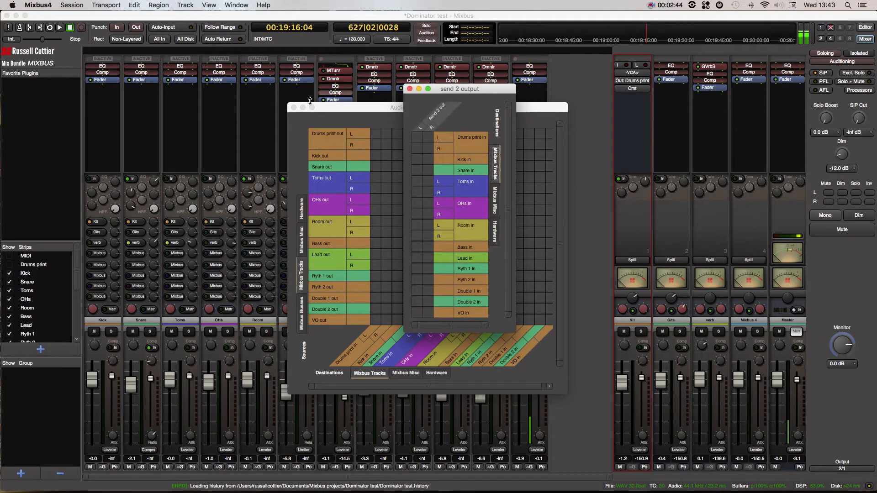
{"action": "left_click", "coordinate": [293, 108]}
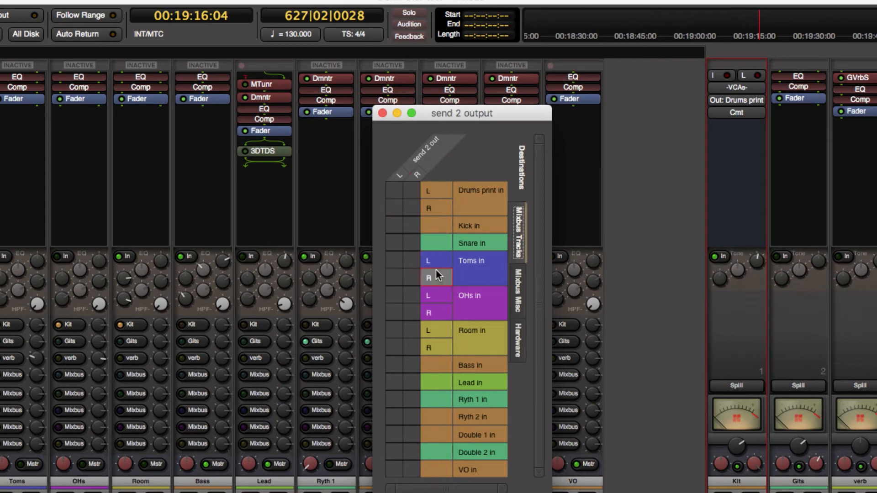
Step: Try connecting the new send's outputs to the Toms track's left and right inputs, and disconnect the left one
{"action": "left_click", "coordinate": [393, 260]}
{"action": "left_click", "coordinate": [411, 278]}
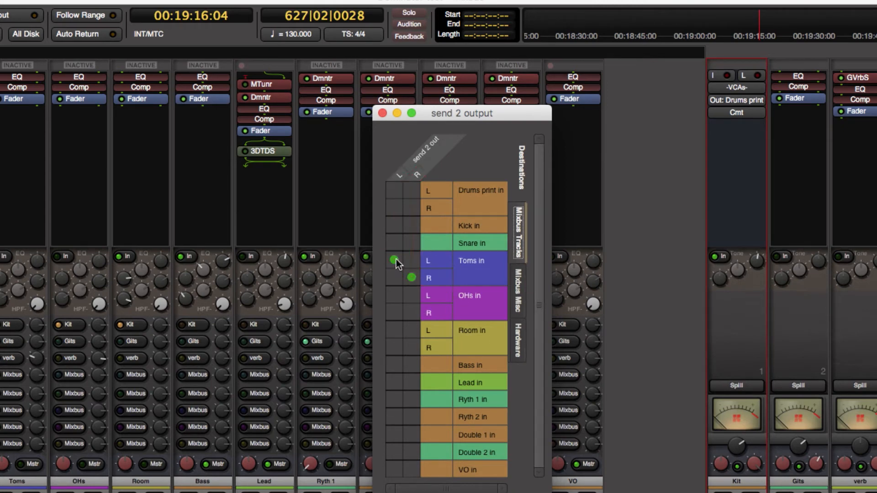
{"action": "left_click", "coordinate": [395, 262]}
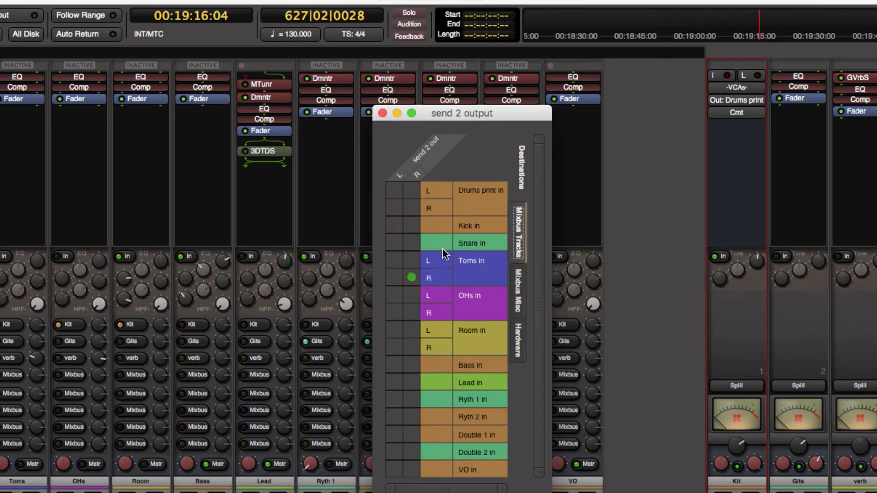
Step: Route the send's left and right outputs to hardware outputs 3 and 4, and close the send output window
{"action": "left_click", "coordinate": [517, 344]}
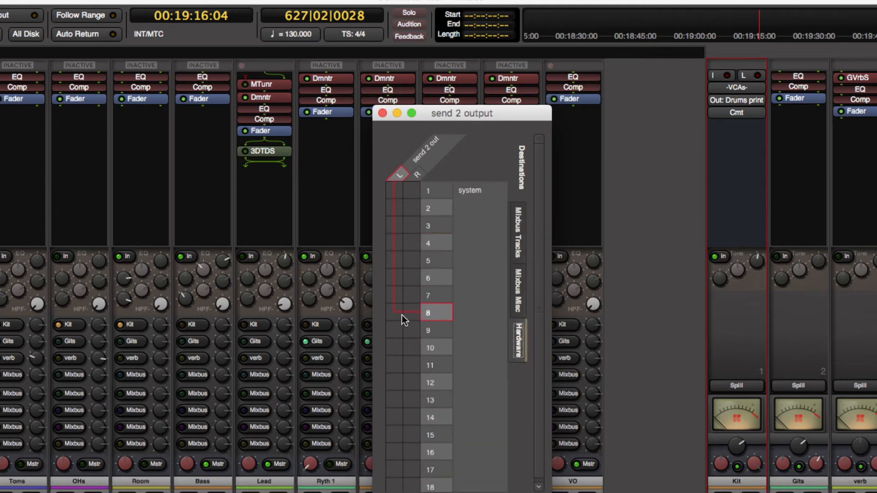
{"action": "left_click", "coordinate": [391, 226]}
{"action": "left_click", "coordinate": [411, 242]}
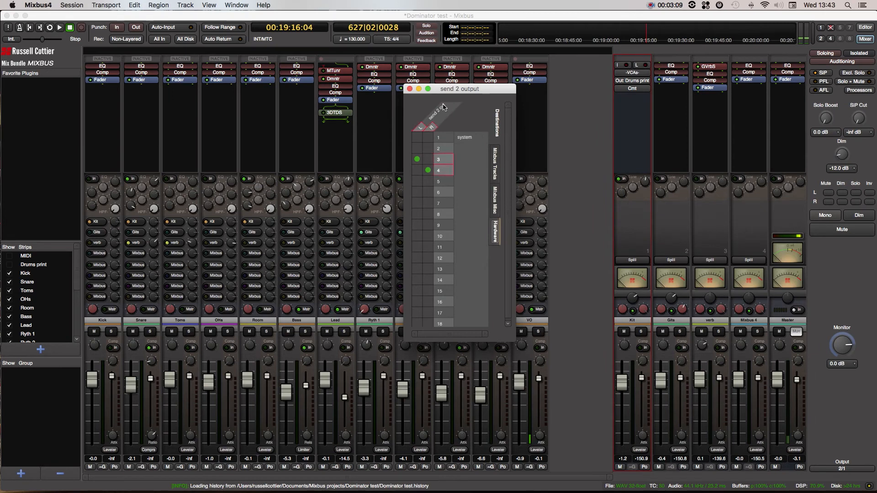
{"action": "left_click", "coordinate": [410, 89]}
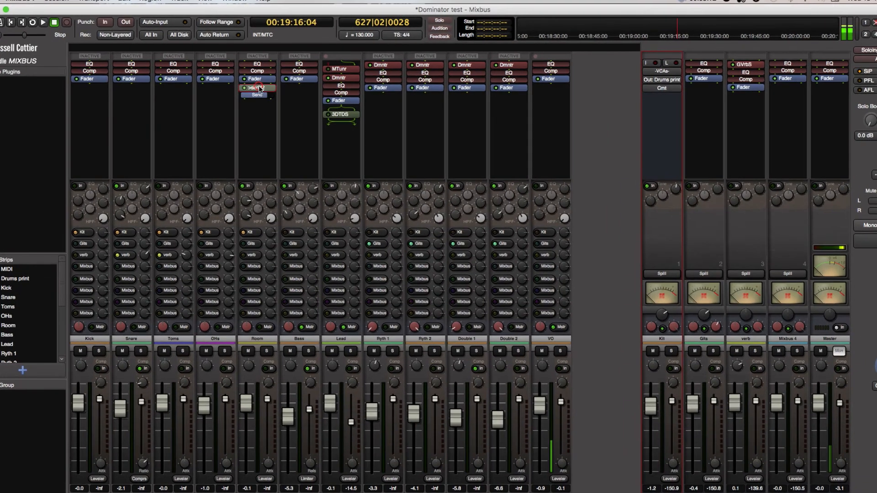
Step: Reopen the Room track's send, clear its connections to hardware outputs 3 and 4, and close its window
{"action": "double_click", "coordinate": [257, 88]}
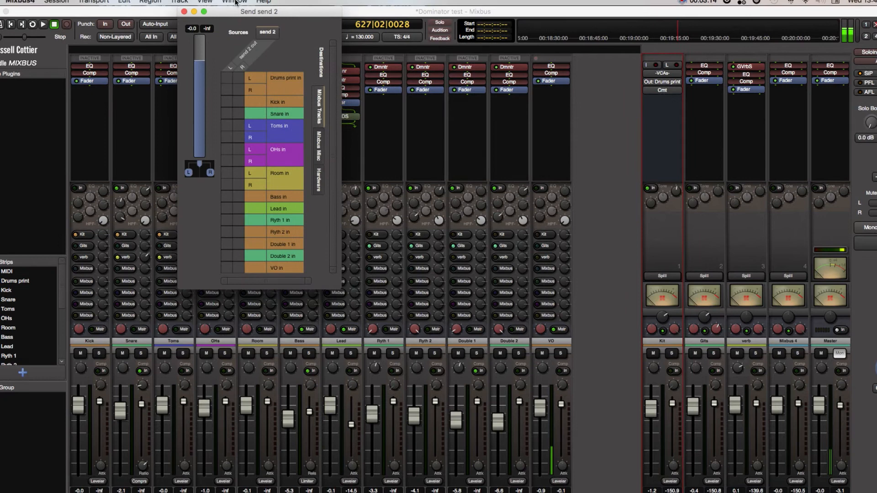
{"action": "left_click_drag", "start_coordinate": [274, 9], "coordinate": [500, 131]}
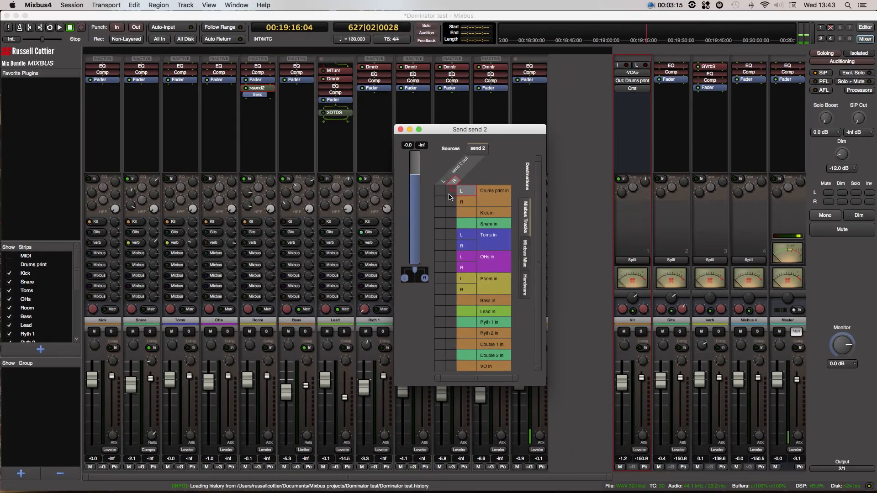
{"action": "left_click", "coordinate": [524, 285]}
{"action": "left_click", "coordinate": [440, 213]}
{"action": "left_click", "coordinate": [451, 224]}
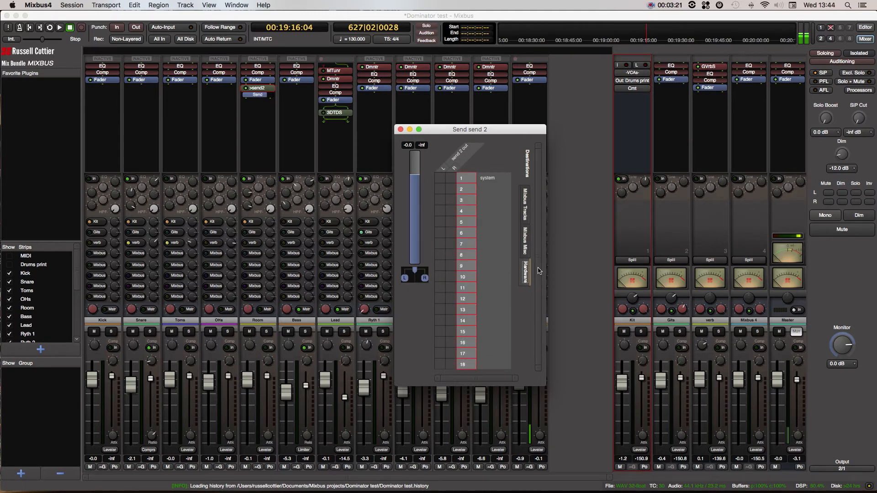
{"action": "left_click", "coordinate": [402, 130]}
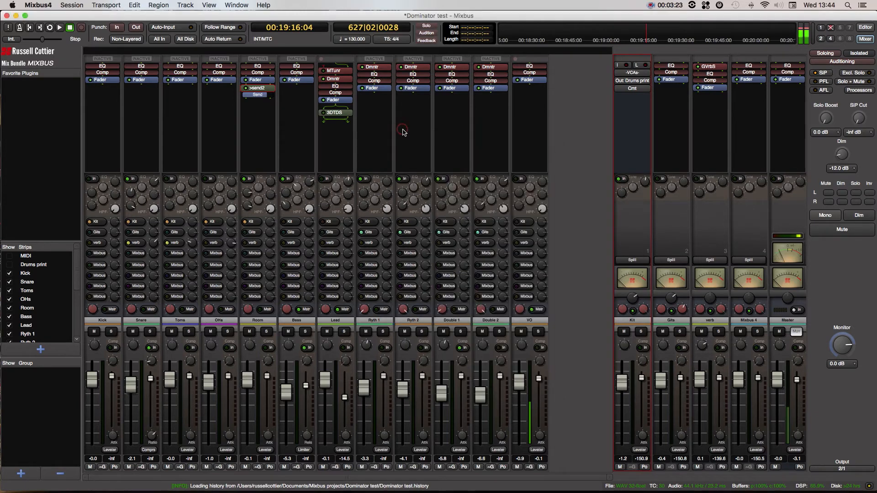
Step: Reopen the Audio Connection Manager to examine the send's entry among the track sources, and close it
{"action": "left_click", "coordinate": [235, 5]}
{"action": "left_click", "coordinate": [246, 159]}
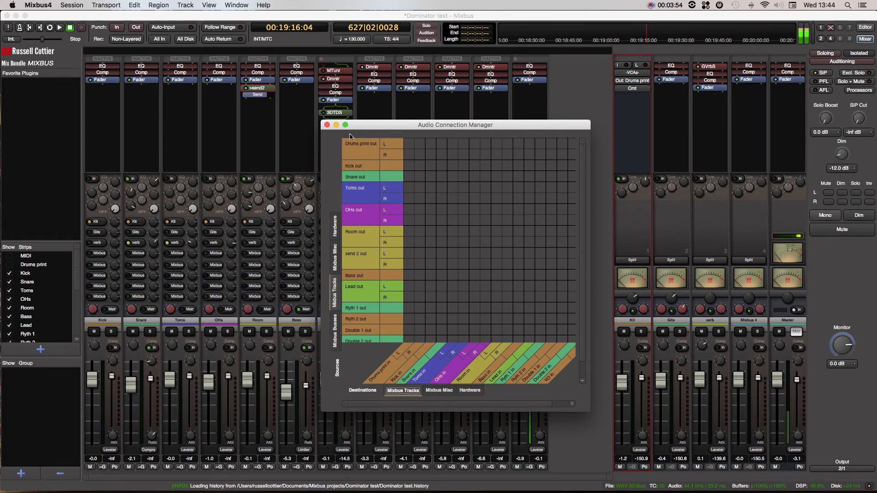
{"action": "left_click", "coordinate": [328, 126]}
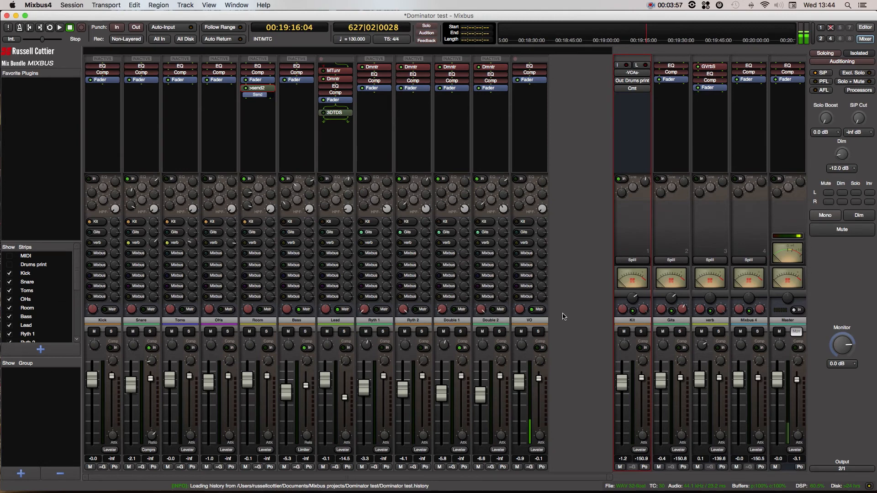
Step: Move the Room track's send up the processor chain so it sits between the EQ and Comp
{"action": "left_click", "coordinate": [247, 119]}
{"action": "left_click_drag", "start_coordinate": [267, 90], "coordinate": [261, 69]}
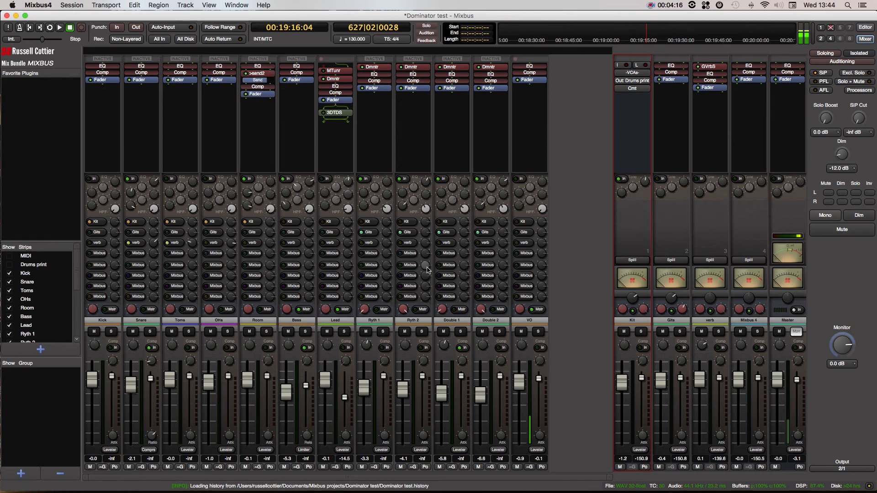